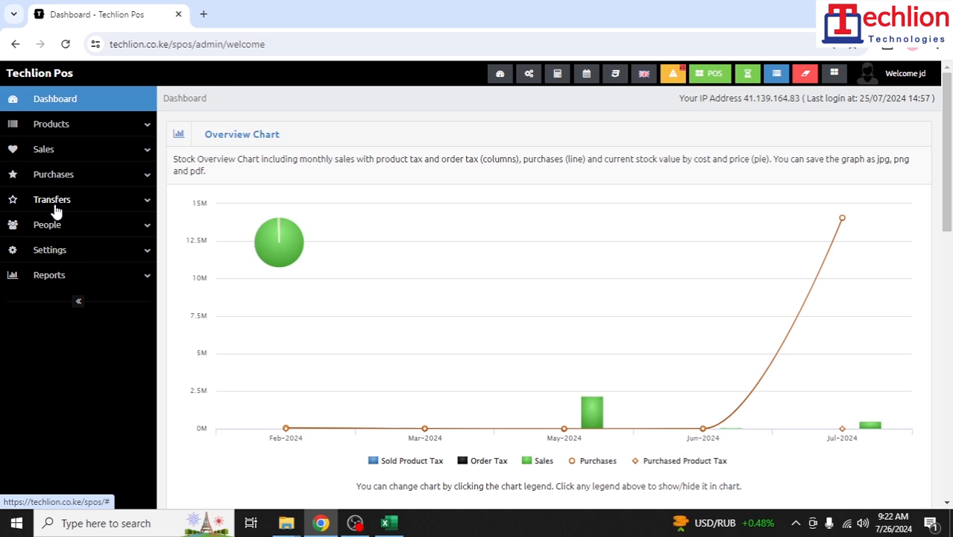
Open the list of transfers and review the actions offered for the newest transfer and for the whole list
left_click(57, 207)
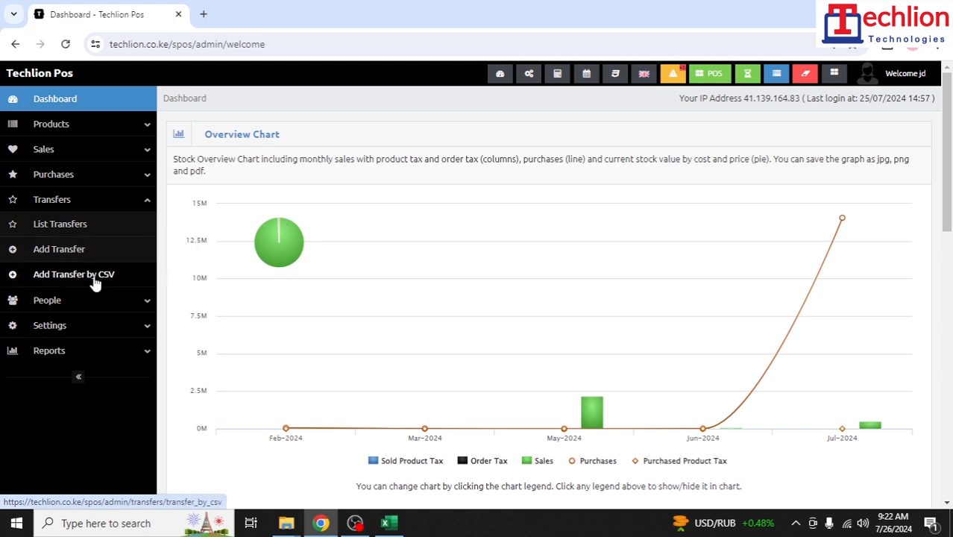
left_click(58, 234)
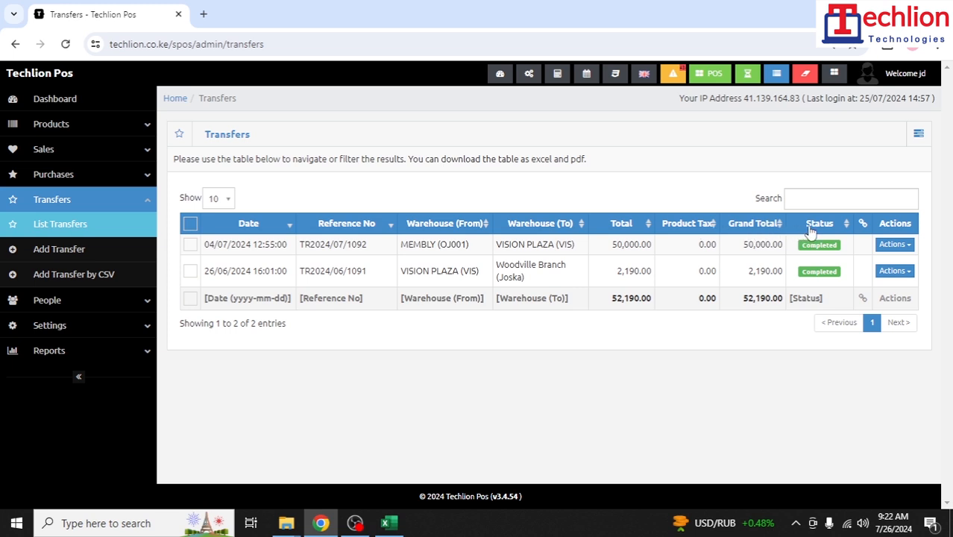
left_click(893, 244)
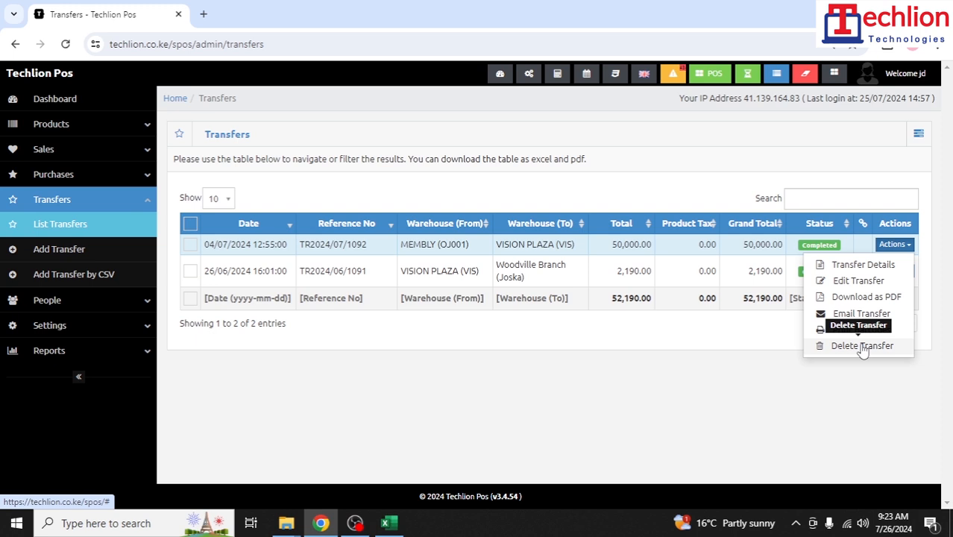
left_click(918, 136)
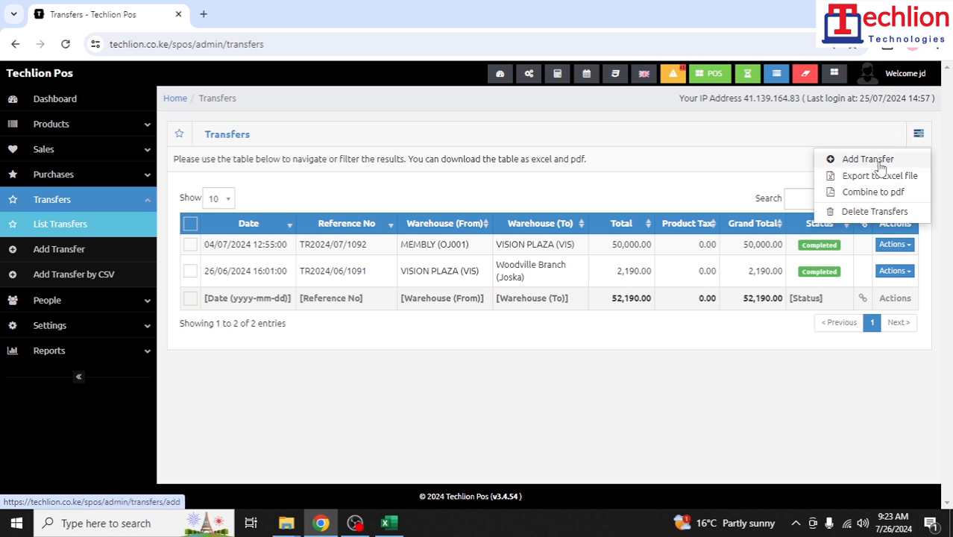
Open a new transfer form and review the choices for the destination warehouse and status
left_click(49, 258)
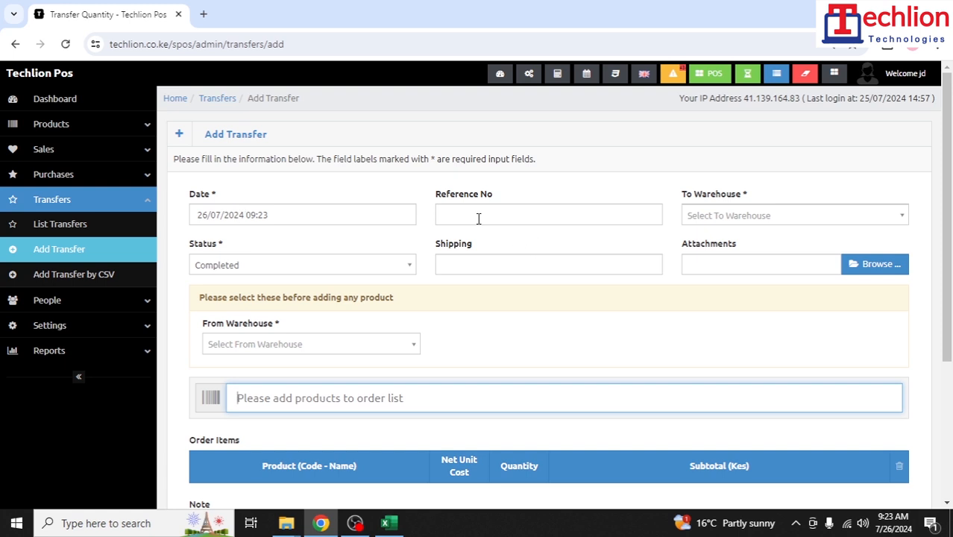
left_click(750, 219)
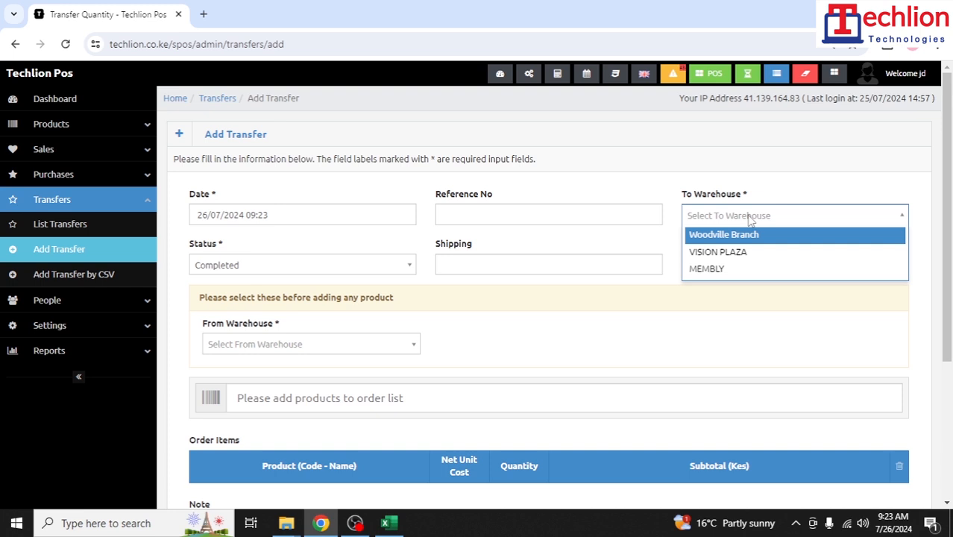
left_click(749, 216)
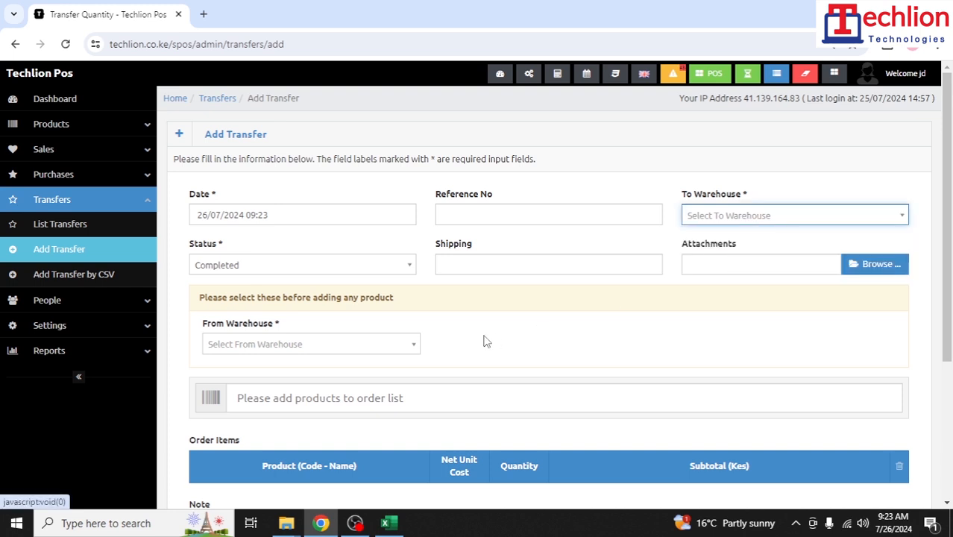
left_click(270, 266)
left_click(271, 265)
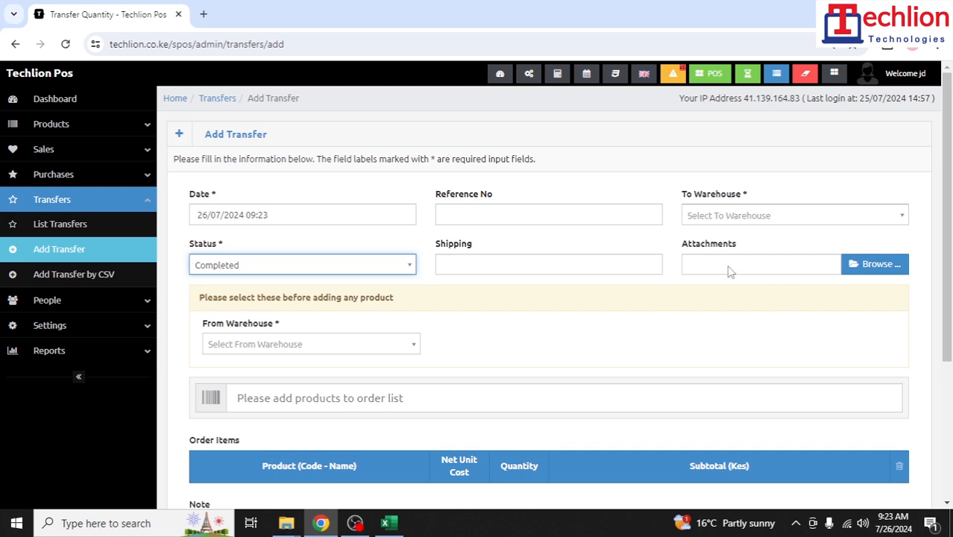
Try to search for a product with "r" before choosing a source warehouse, and dismiss the notice
scroll(729, 271, "down", 1)
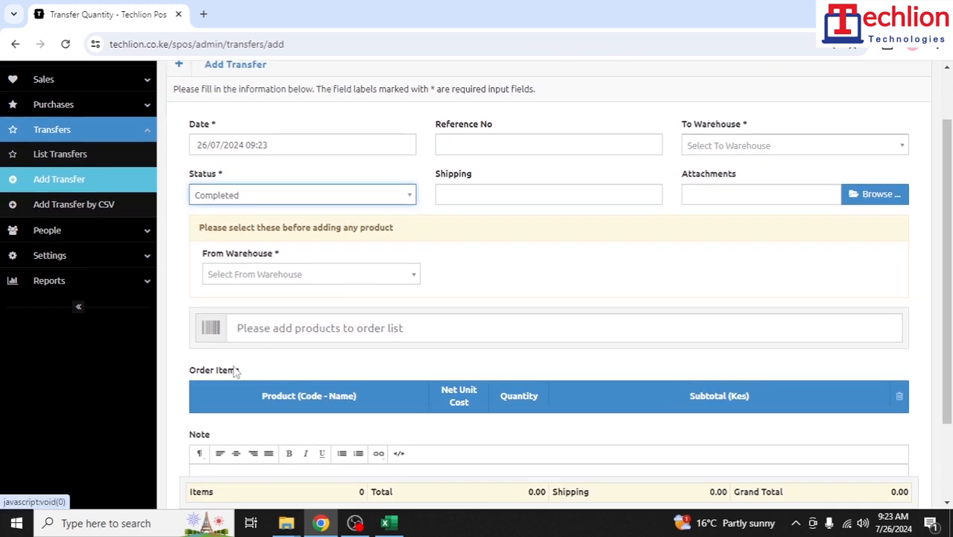
left_click(254, 328)
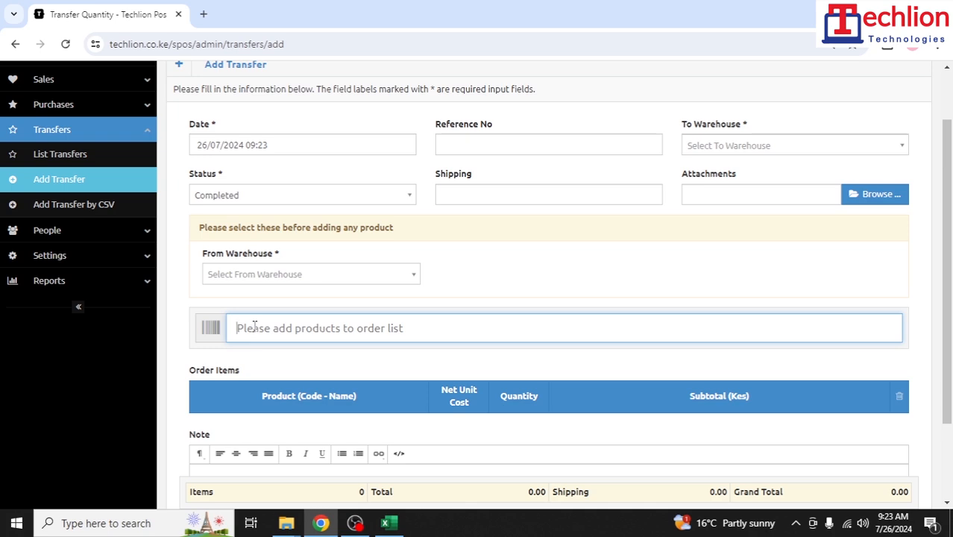
type("r")
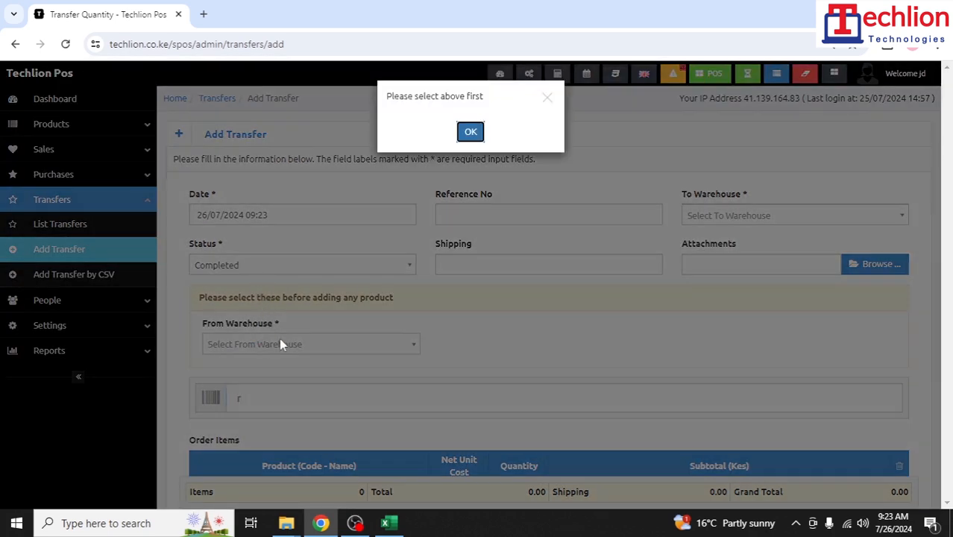
left_click(470, 132)
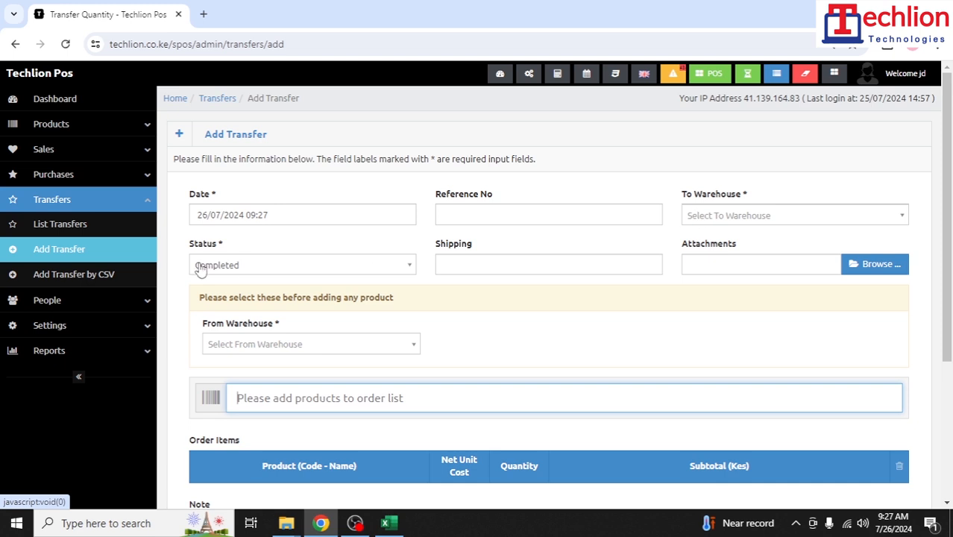
Set the new transfer's status to Pending and check the shipping and attachment fields
left_click(242, 267)
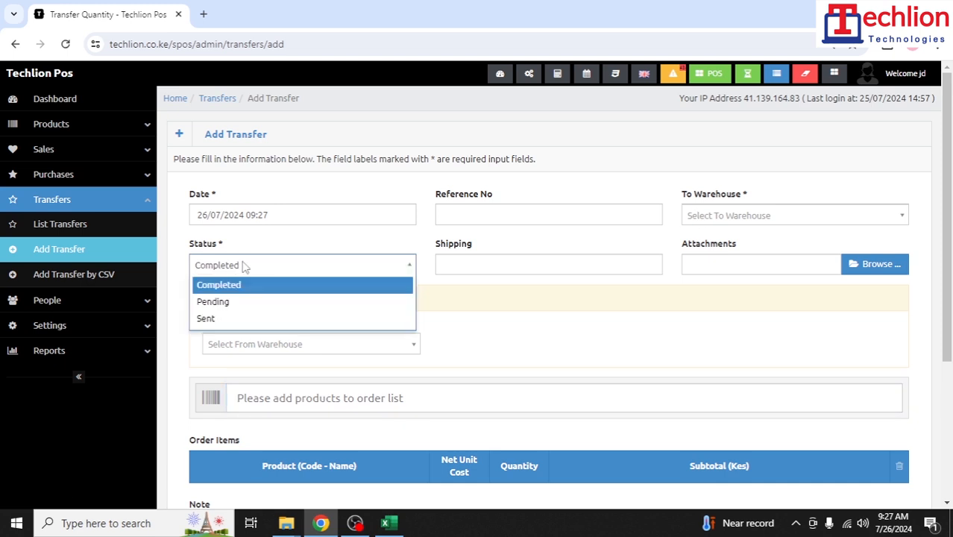
left_click(215, 301)
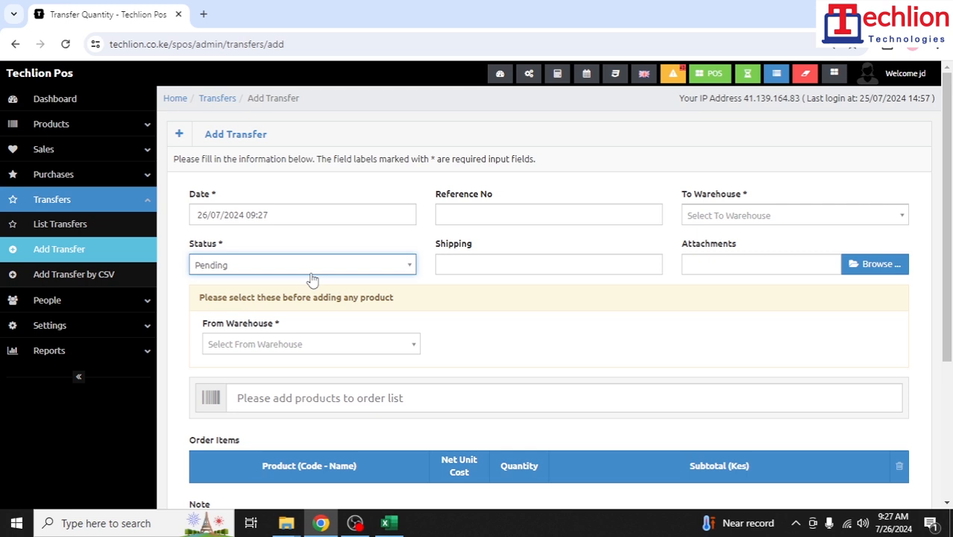
left_click(460, 265)
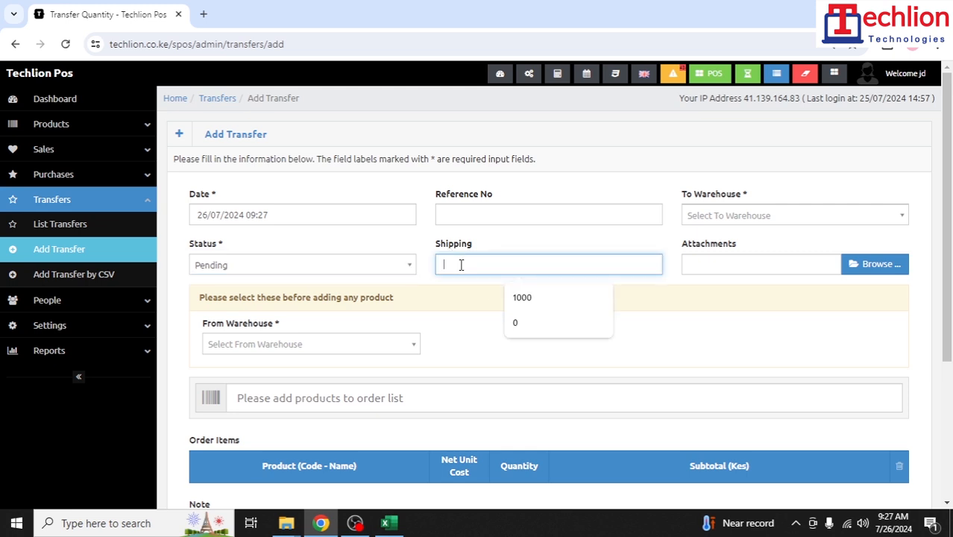
left_click(741, 268)
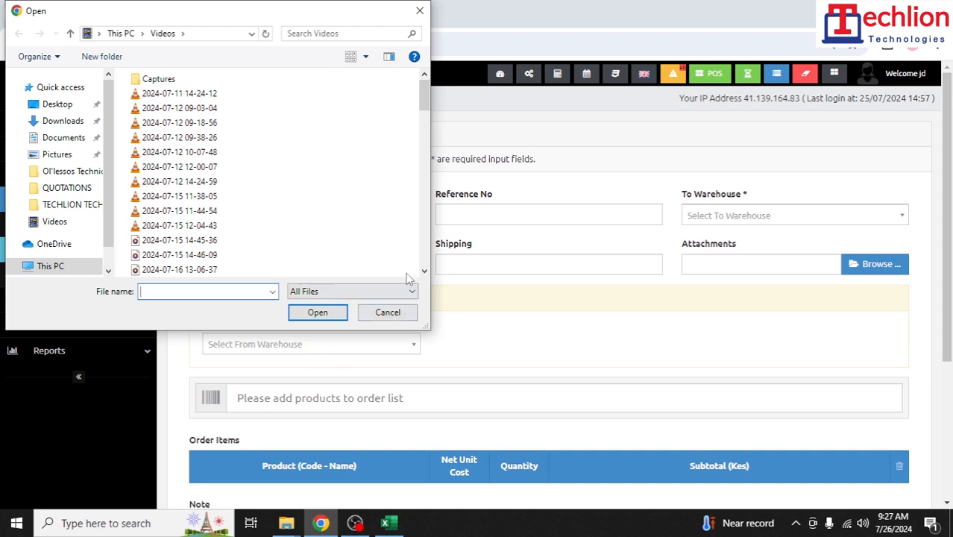
left_click(388, 317)
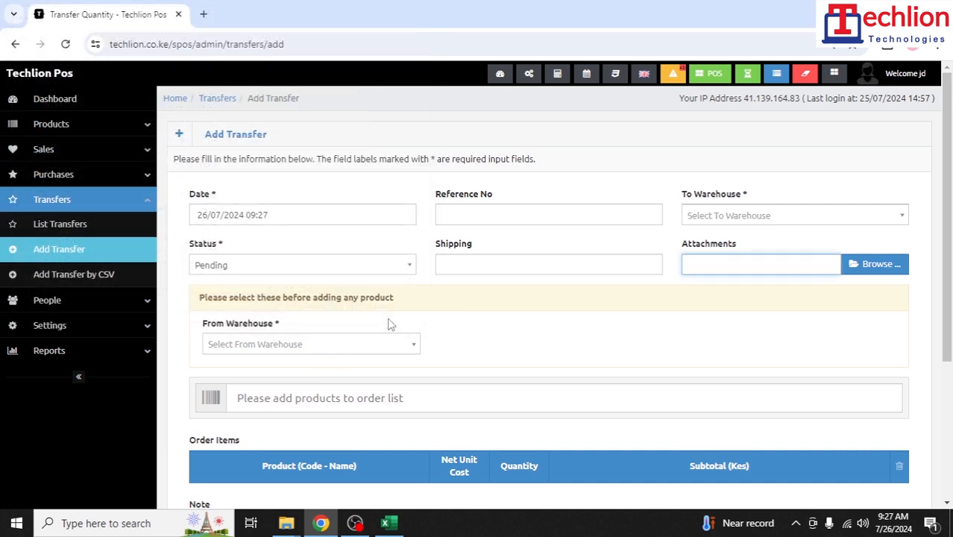
Set the destination warehouse to VISION PLAZA and the source warehouse to MEMBLY
left_click(755, 221)
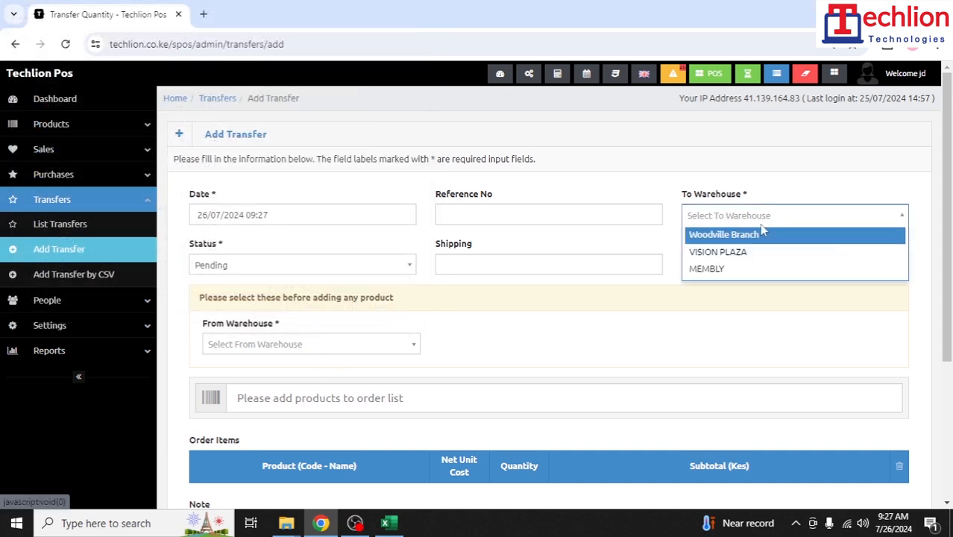
left_click(716, 270)
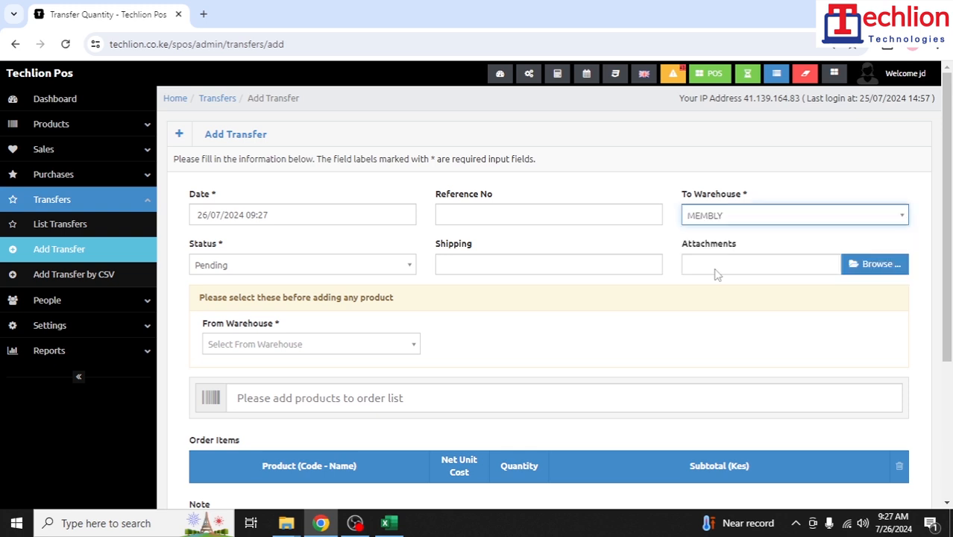
left_click(718, 216)
left_click(723, 254)
scroll(672, 295, "down", 2)
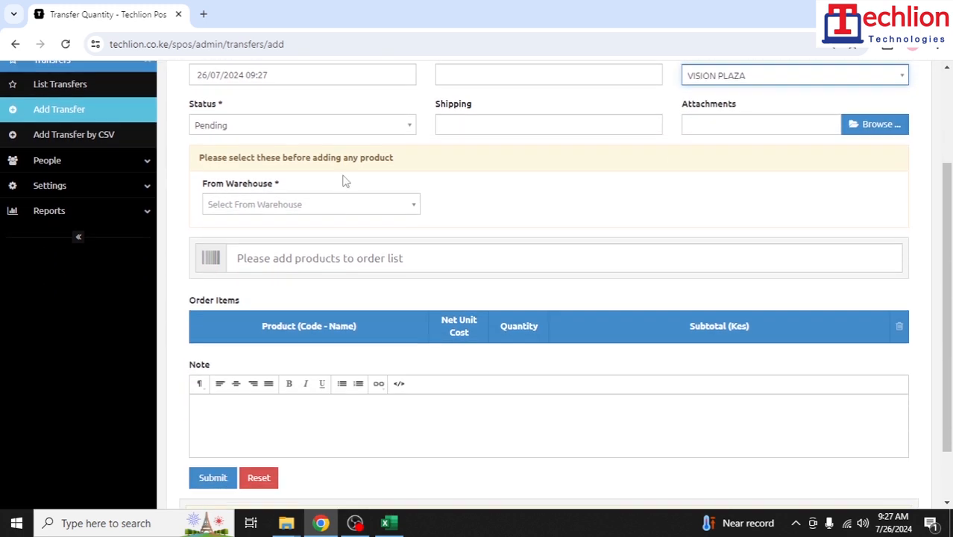
left_click(234, 206)
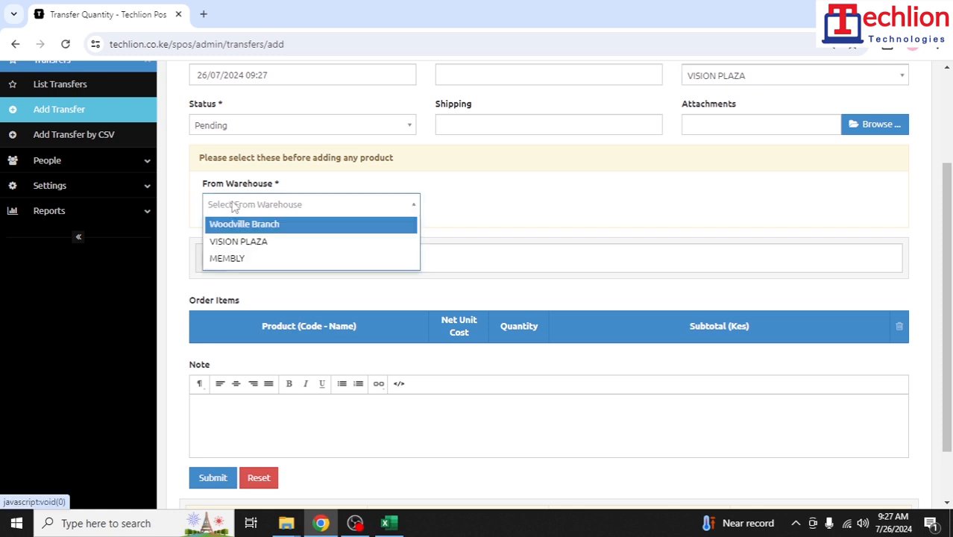
left_click(222, 259)
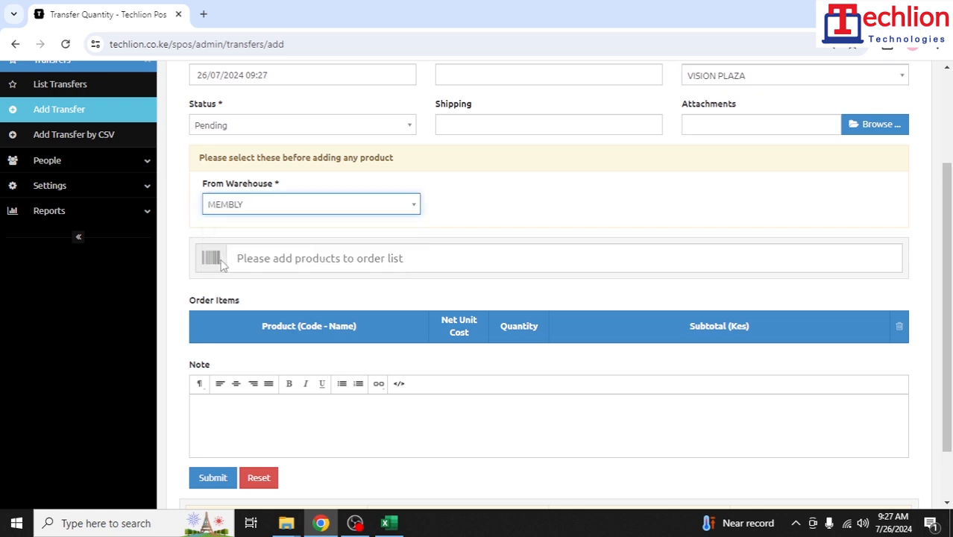
Add PROBIOTIC YOGHURT to the order items with a quantity of 500
left_click(273, 258)
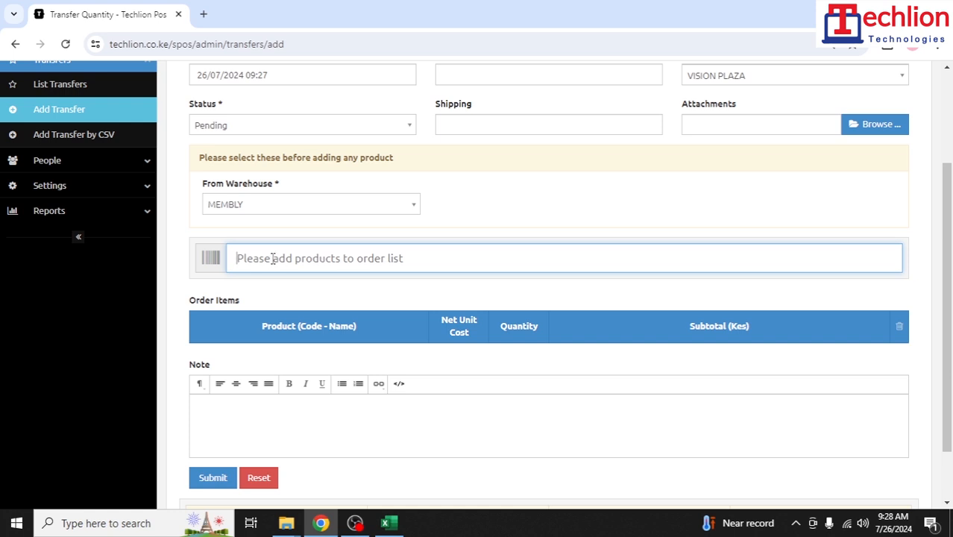
type("p")
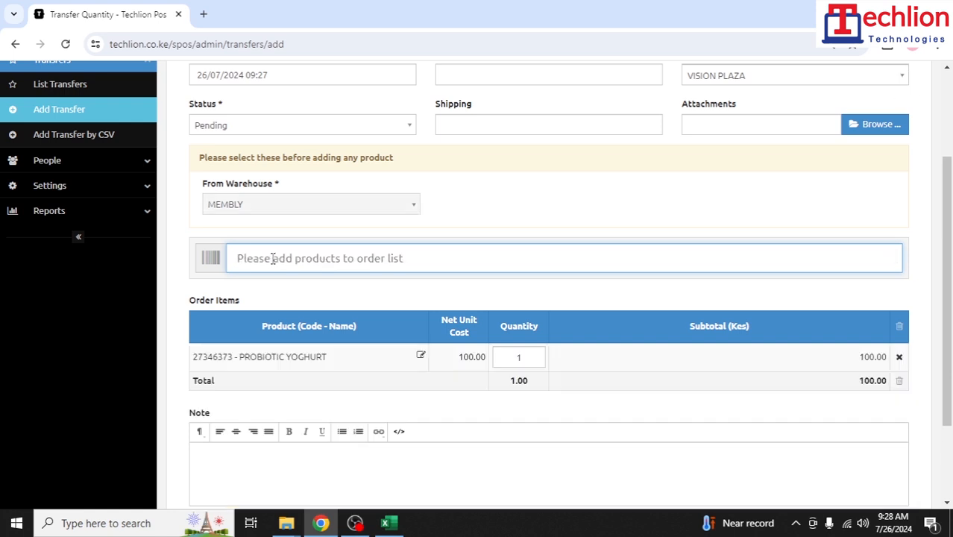
left_click(536, 359)
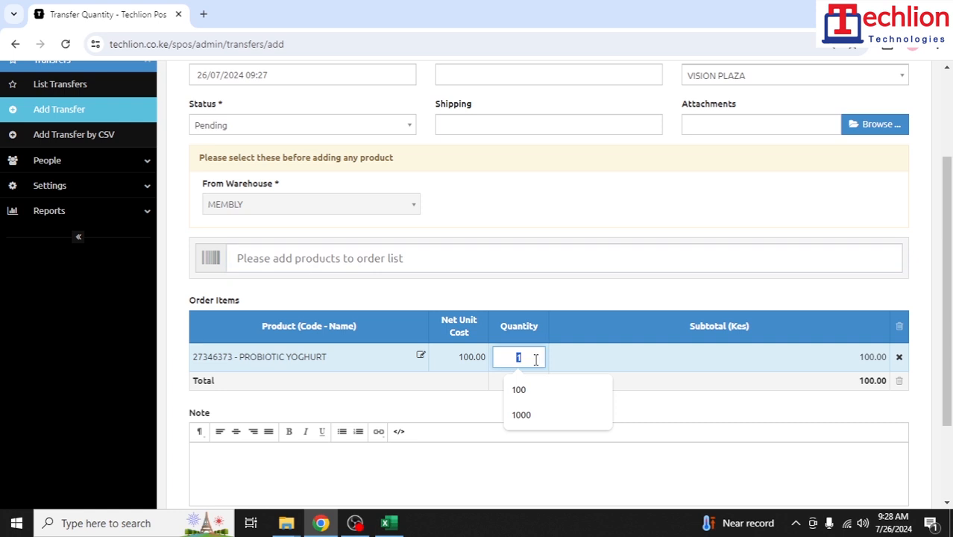
type("500")
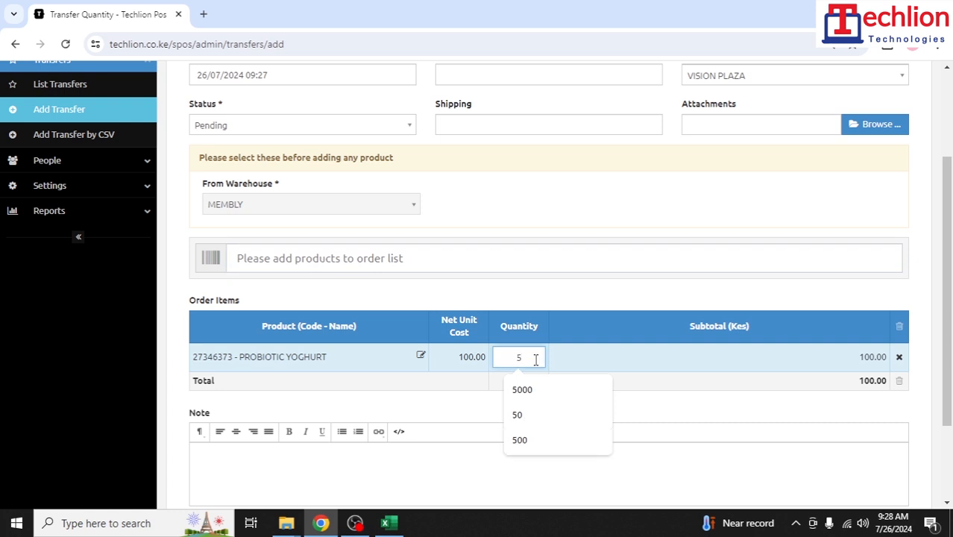
left_click(521, 442)
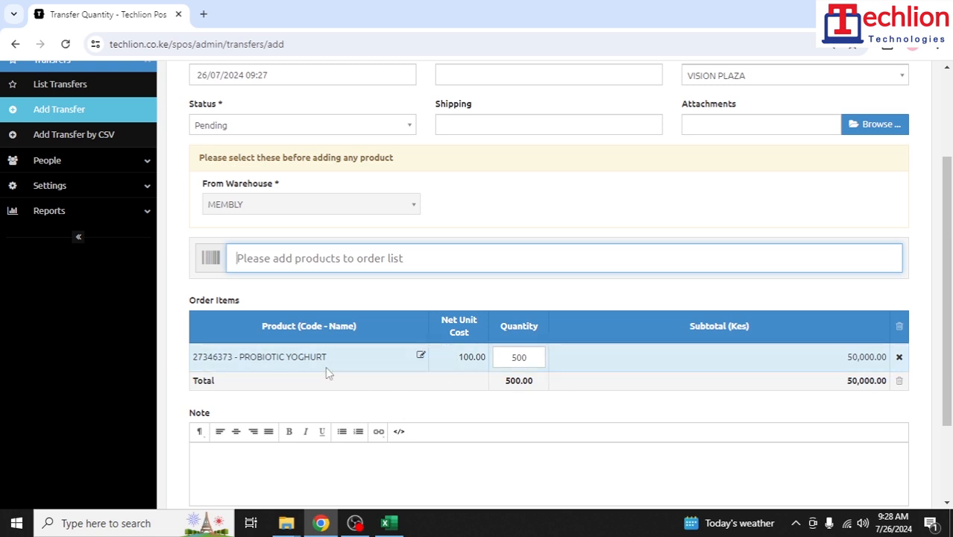
Enter the note "to be delivered" and submit the new transfer
scroll(397, 396, "down", 3)
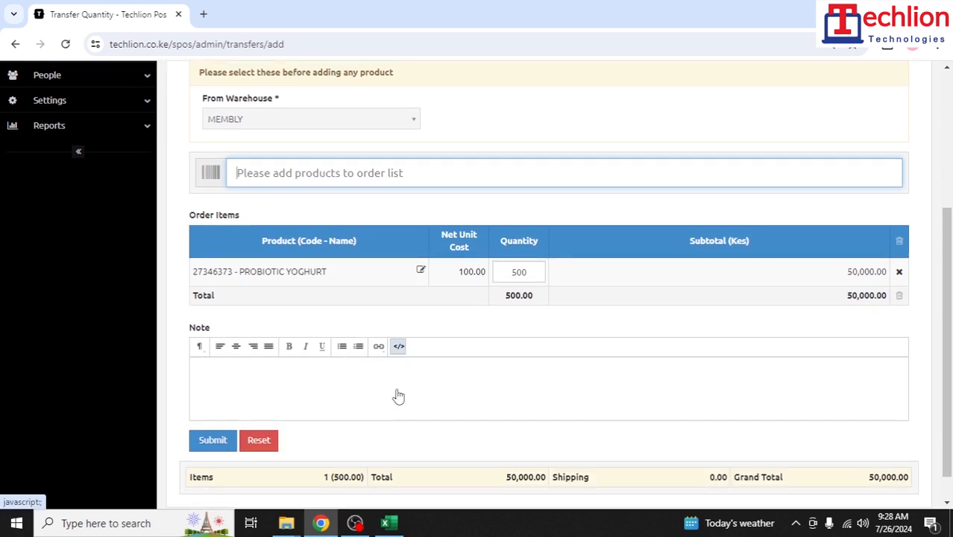
left_click(251, 348)
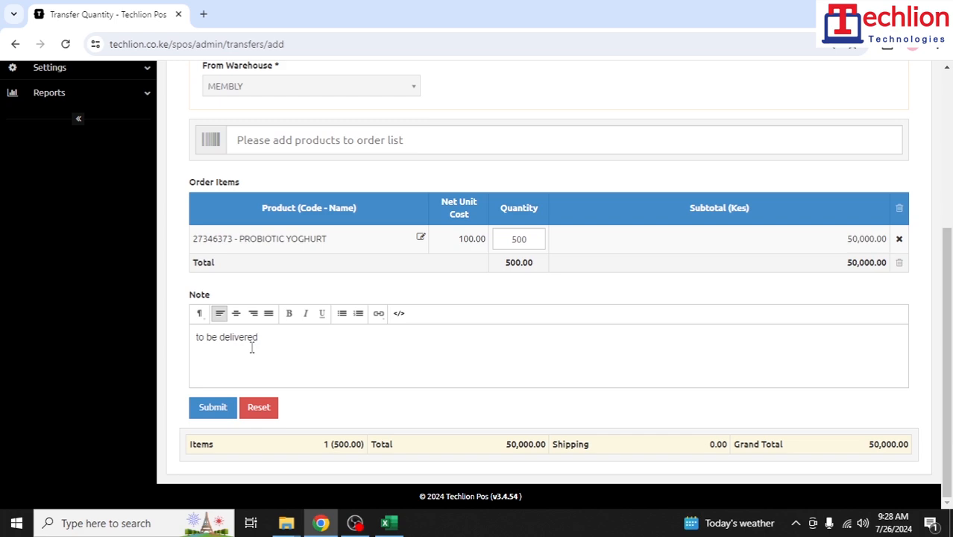
left_click(211, 411)
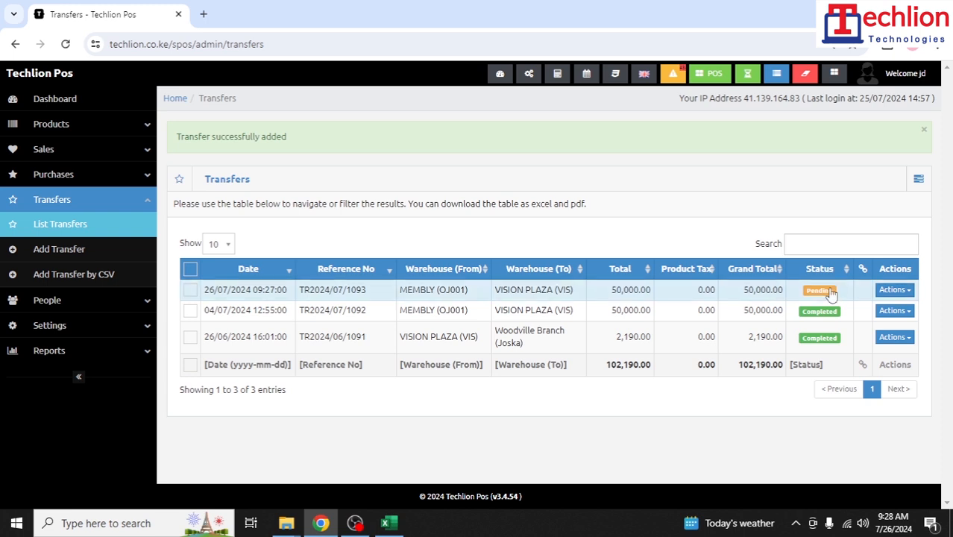
Edit the 26/07/2024 transfer from MEMBLY to VISION PLAZA, set its status to Completed and submit the change
left_click(910, 293)
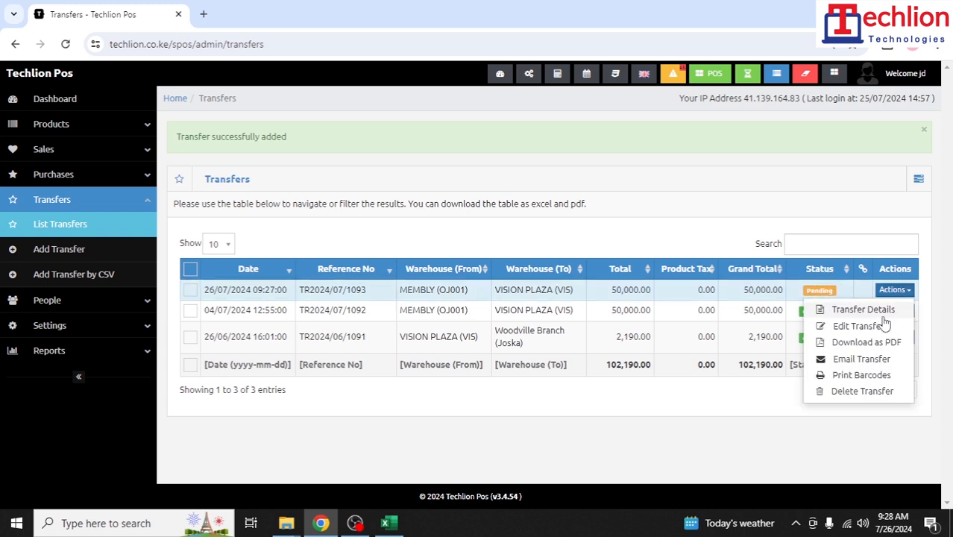
left_click(827, 324)
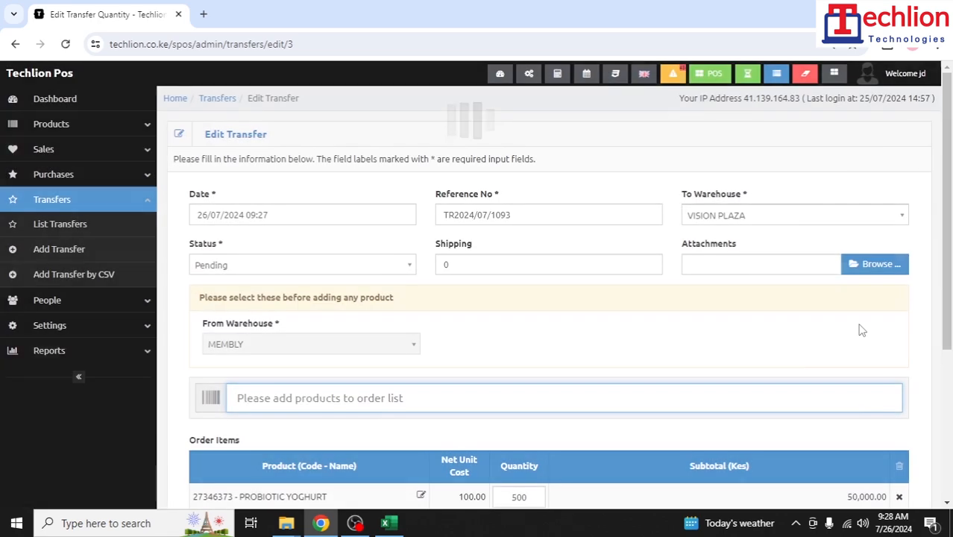
left_click(241, 266)
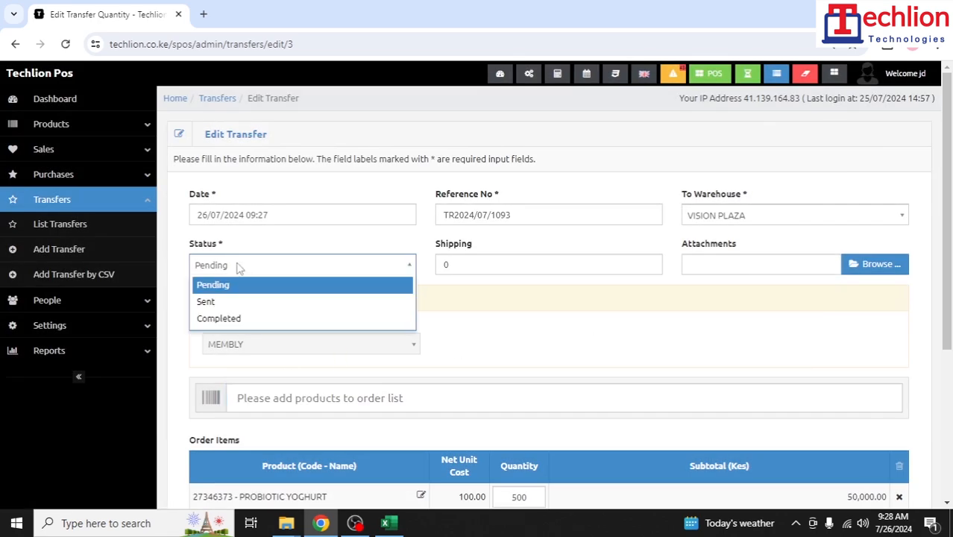
left_click(214, 319)
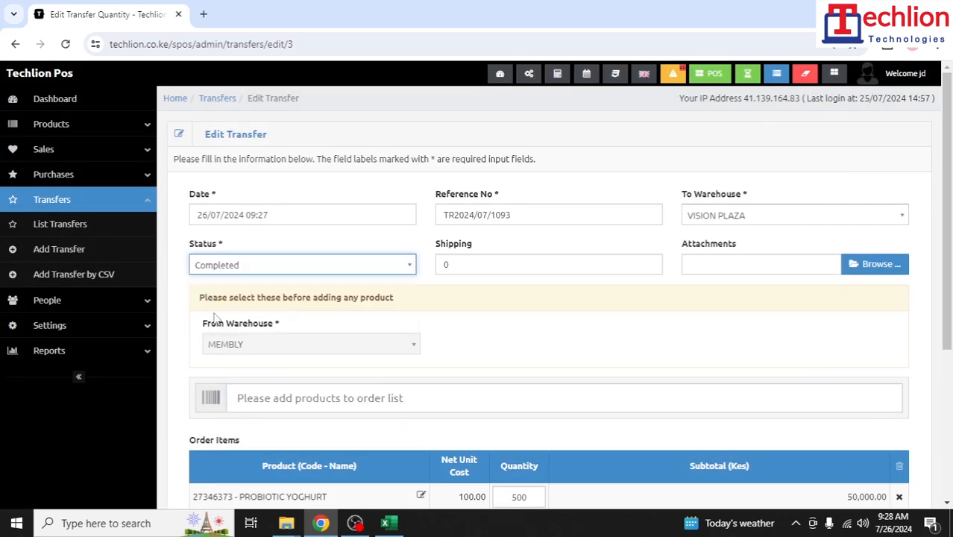
scroll(214, 319, "down", 5)
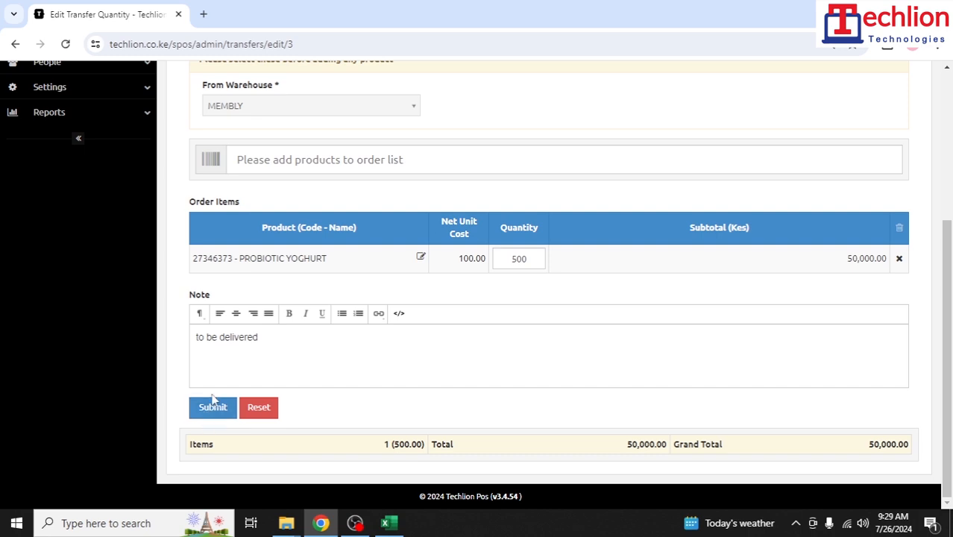
left_click(212, 408)
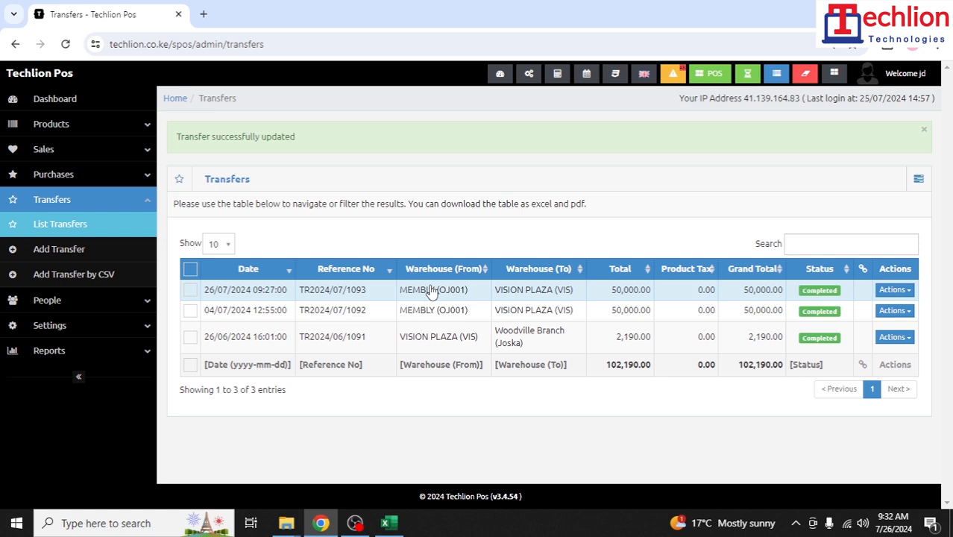
Open the form for adding a transfer by CSV and review its destination warehouse, status and shipping fields
left_click(75, 276)
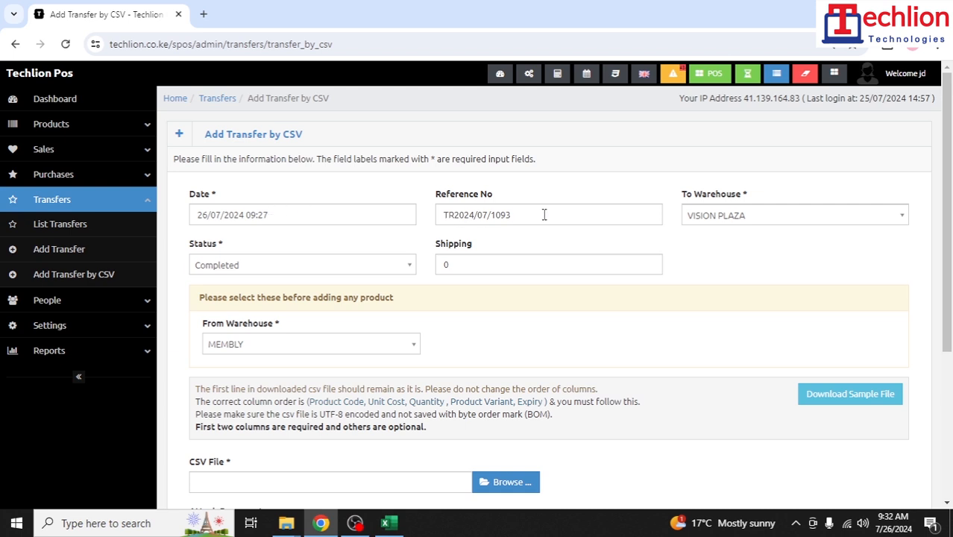
left_click(755, 221)
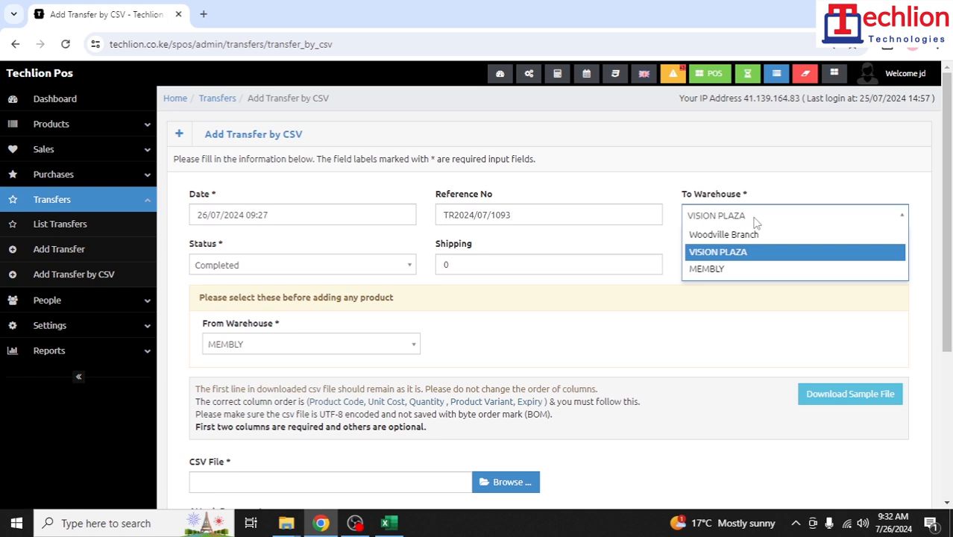
left_click(754, 218)
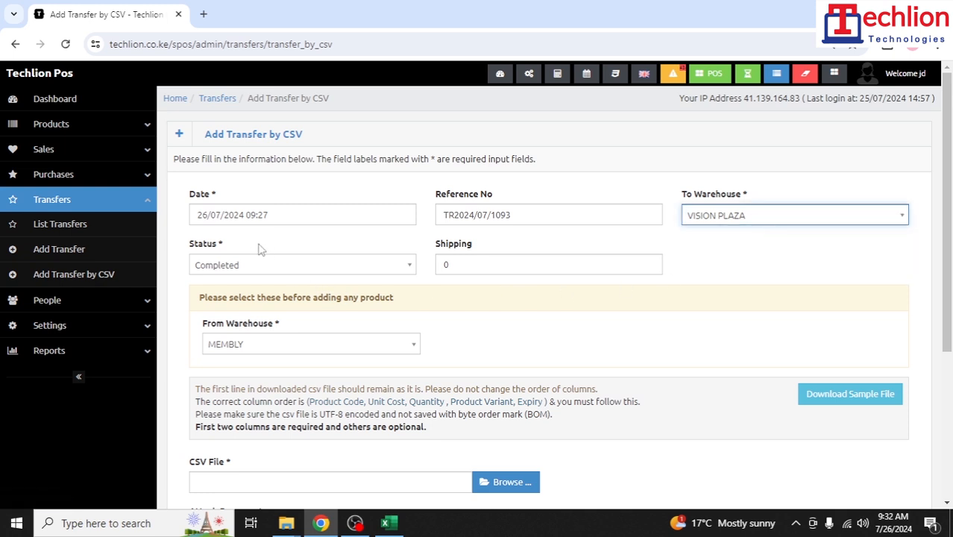
left_click(277, 277)
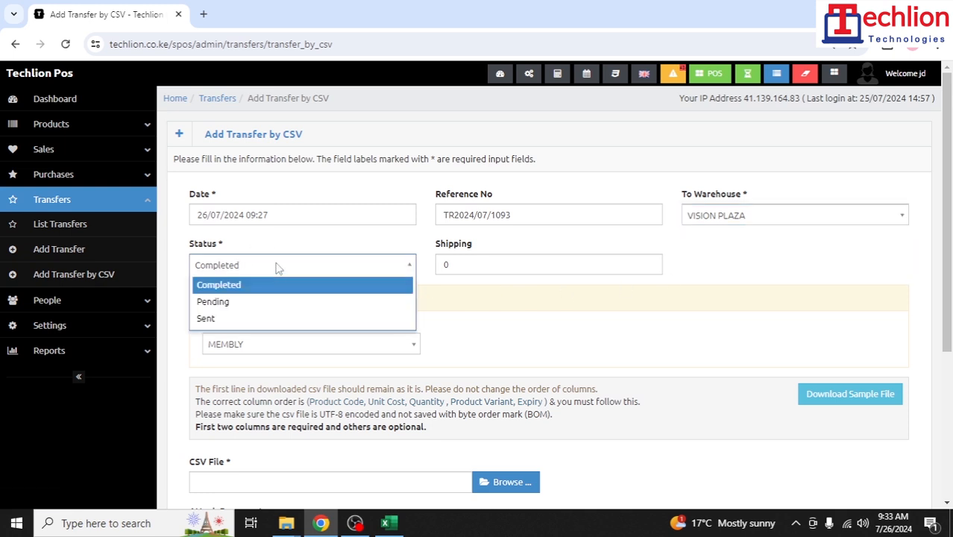
left_click(277, 268)
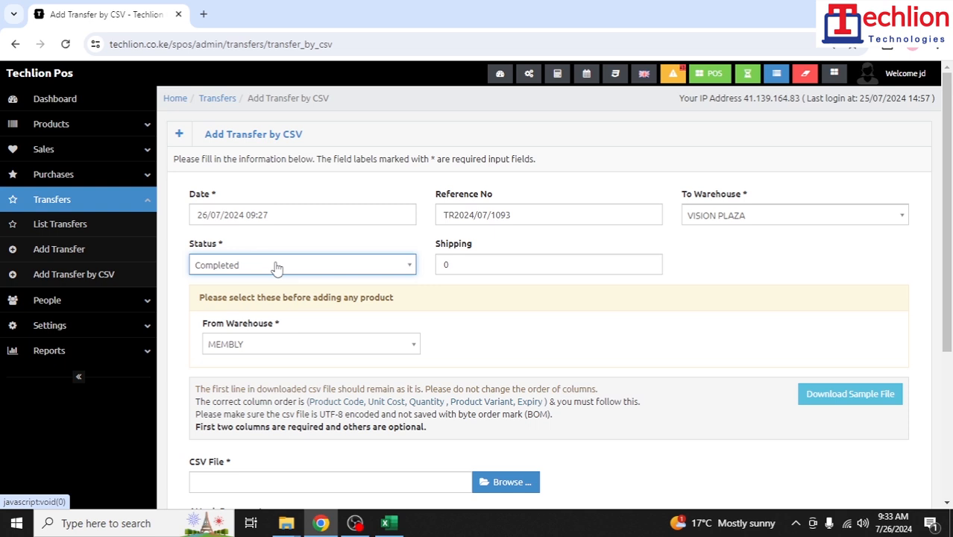
left_click(470, 263)
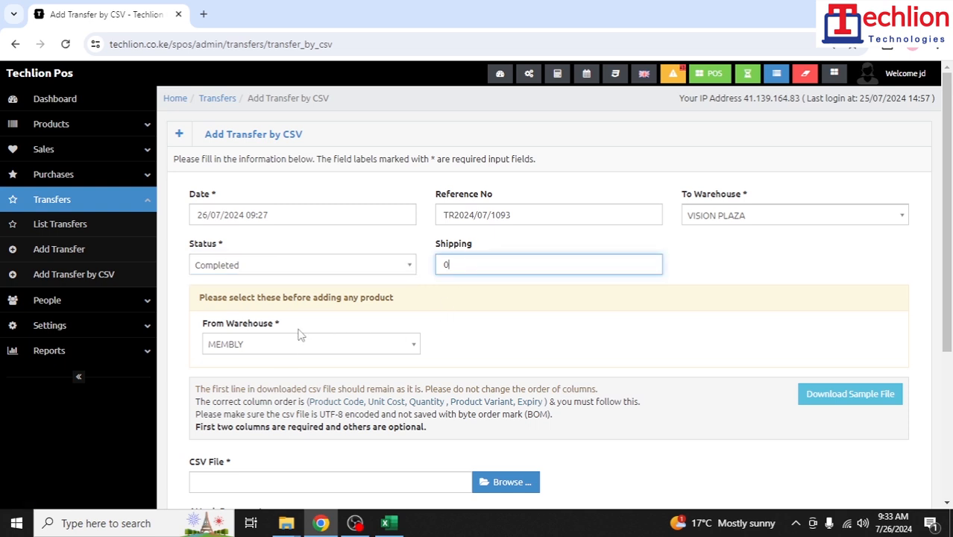
Switch to Excel to examine the column layout of sample_transfer_products, and return to the CSV transfer form in Chrome
scroll(290, 351, "down", 2)
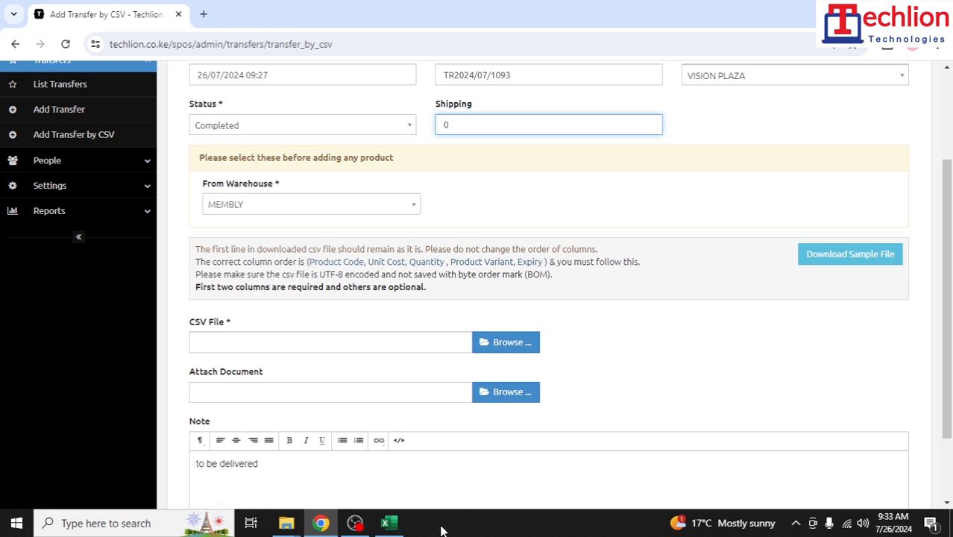
left_click(387, 525)
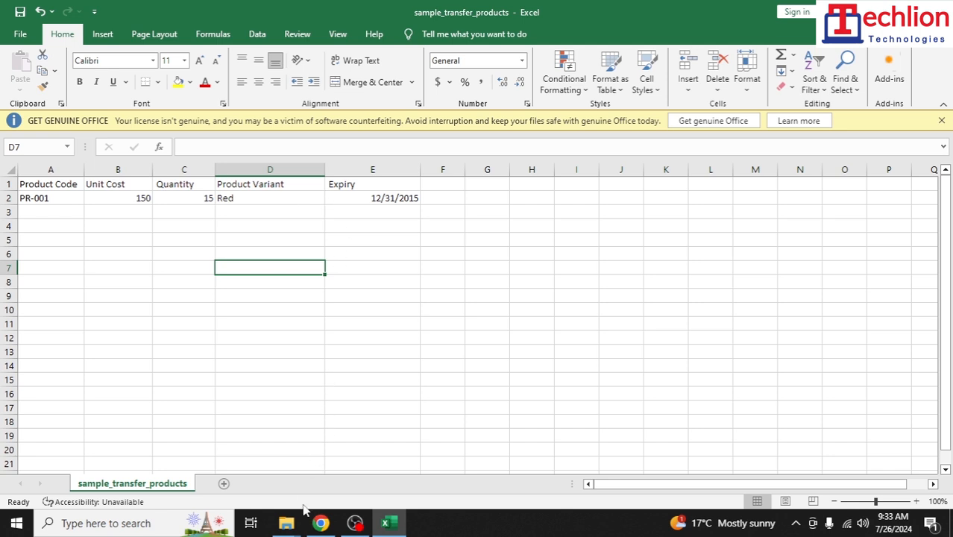
left_click(320, 525)
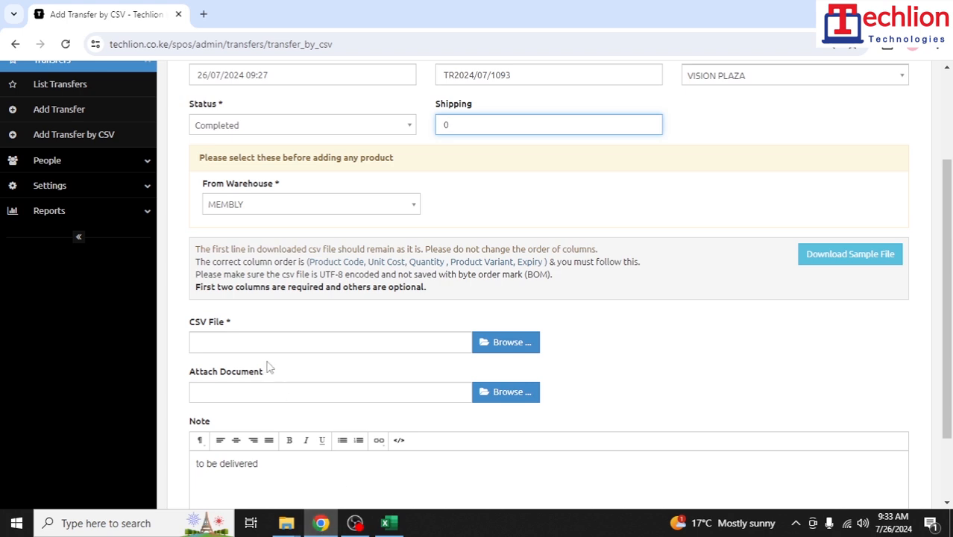
Clear the note "to be delivered" from the CSV transfer form
scroll(259, 349, "down", 2)
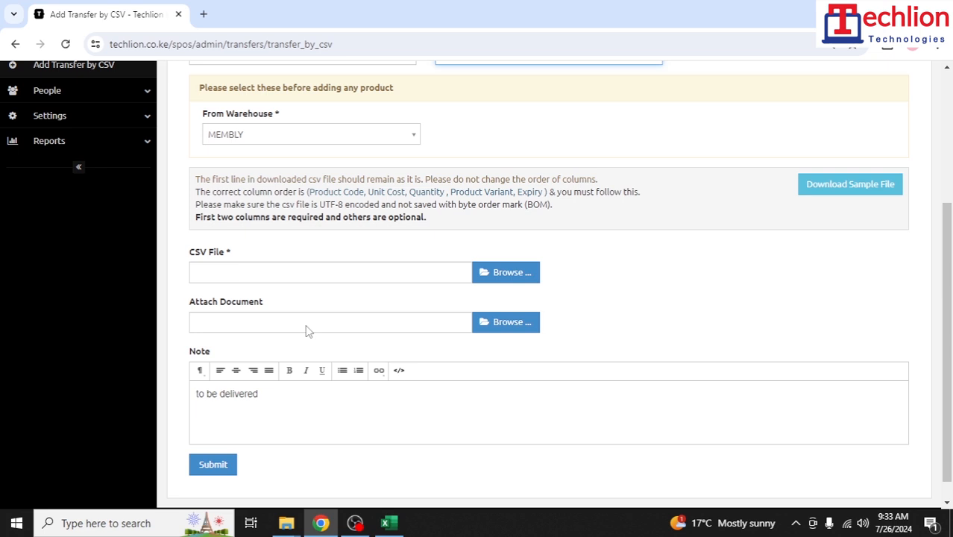
scroll(306, 330, "down", 1)
left_click(265, 373)
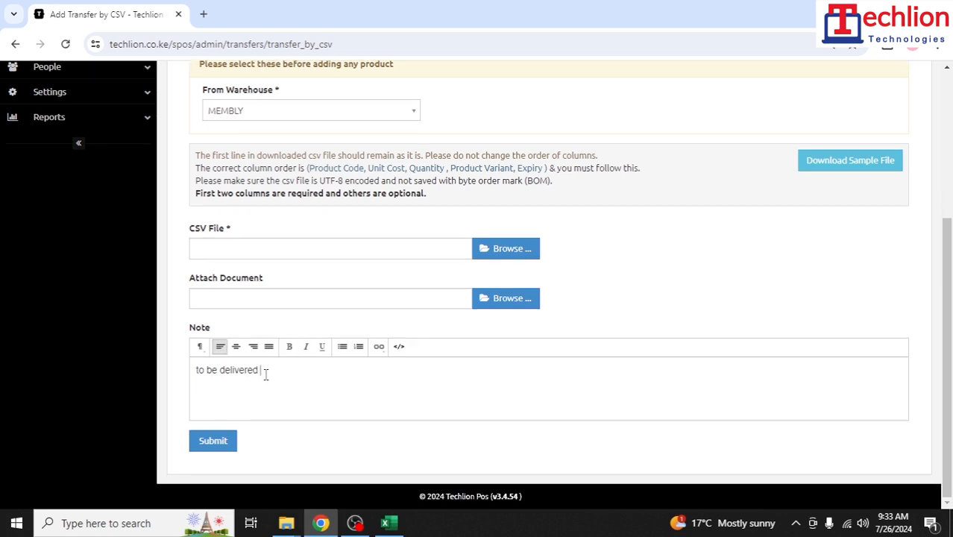
key("BackSpace")
key("BackSpace")
key("BackSpace")
key("BackSpace")
key("BackSpace")
key("BackSpace")
key("BackSpace")
key("BackSpace")
key("BackSpace")
key("BackSpace")
key("BackSpace")
key("BackSpace")
key("BackSpace")
key("BackSpace")
key("BackSpace")
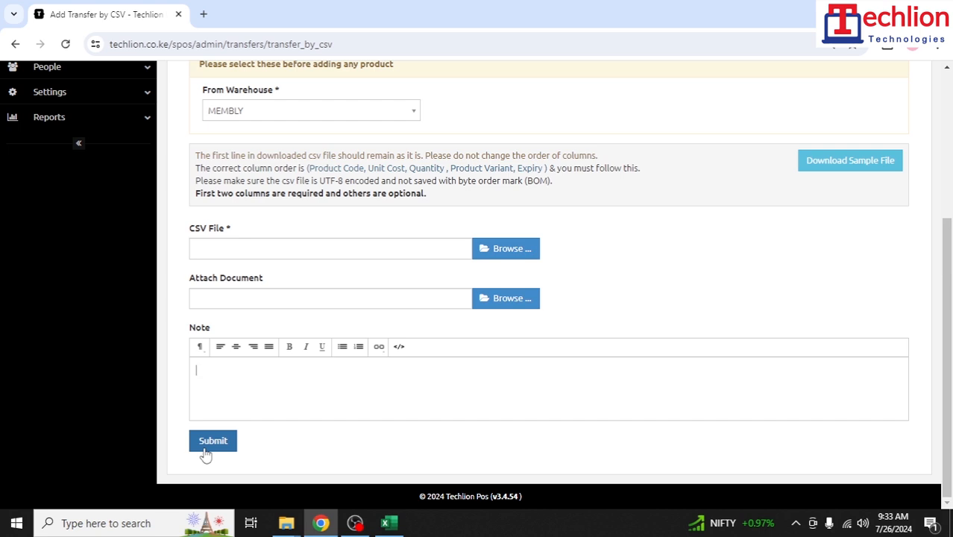
scroll(206, 456, "up", 4)
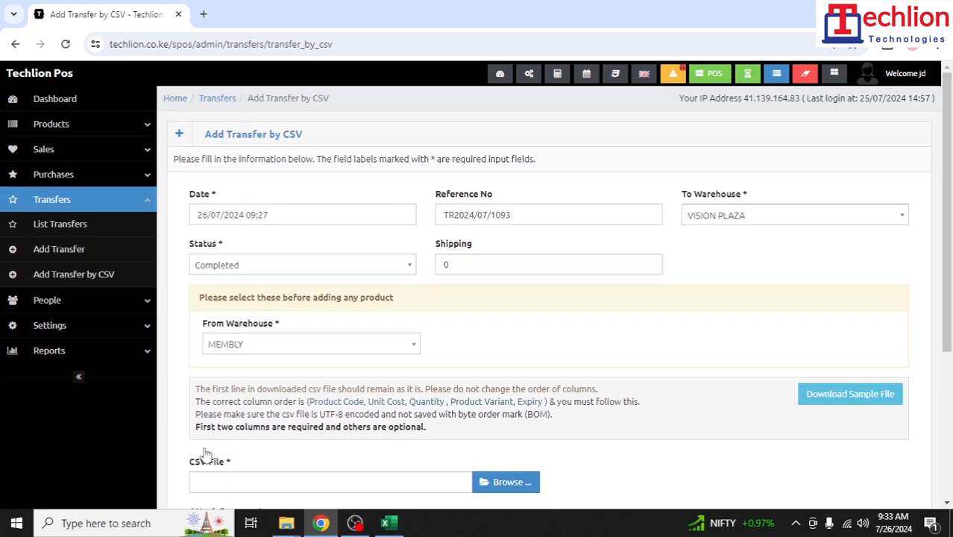